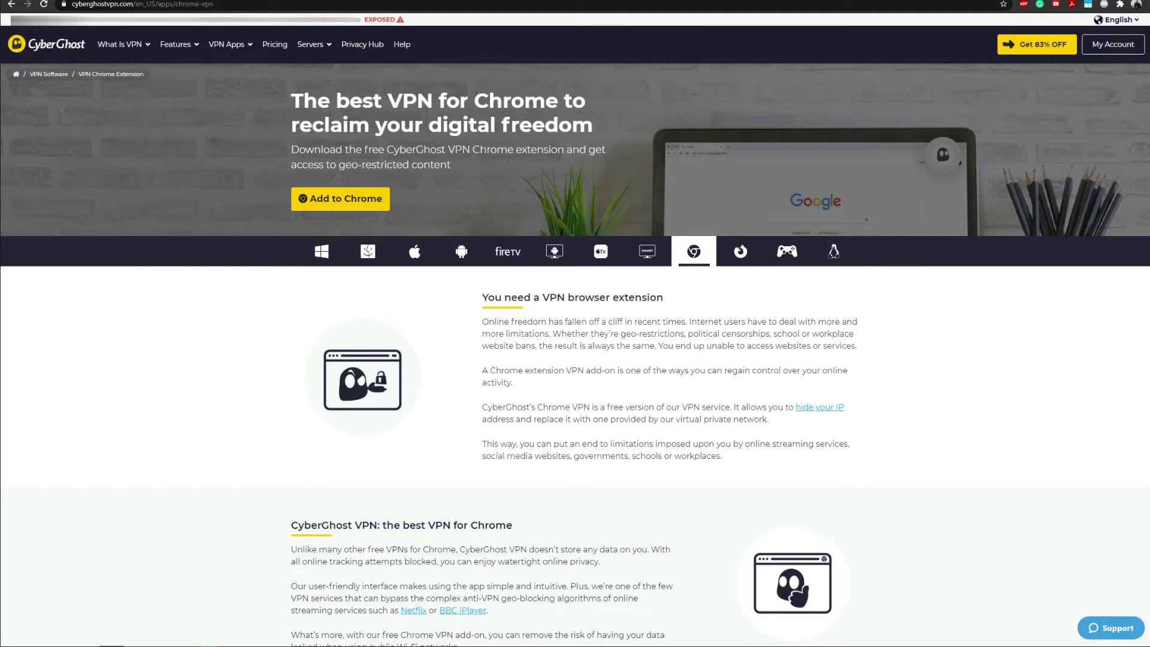
Open the CyberGhost extension popup and view its server country dropdown
click(1104, 3)
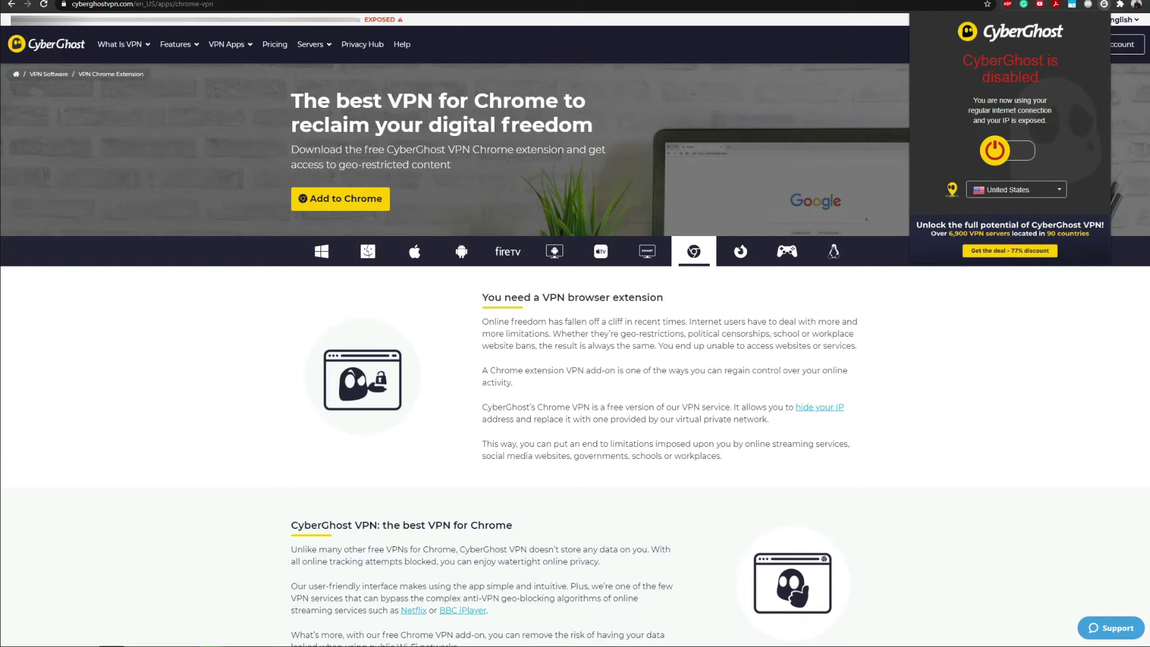
scroll(575, 360, down, 10)
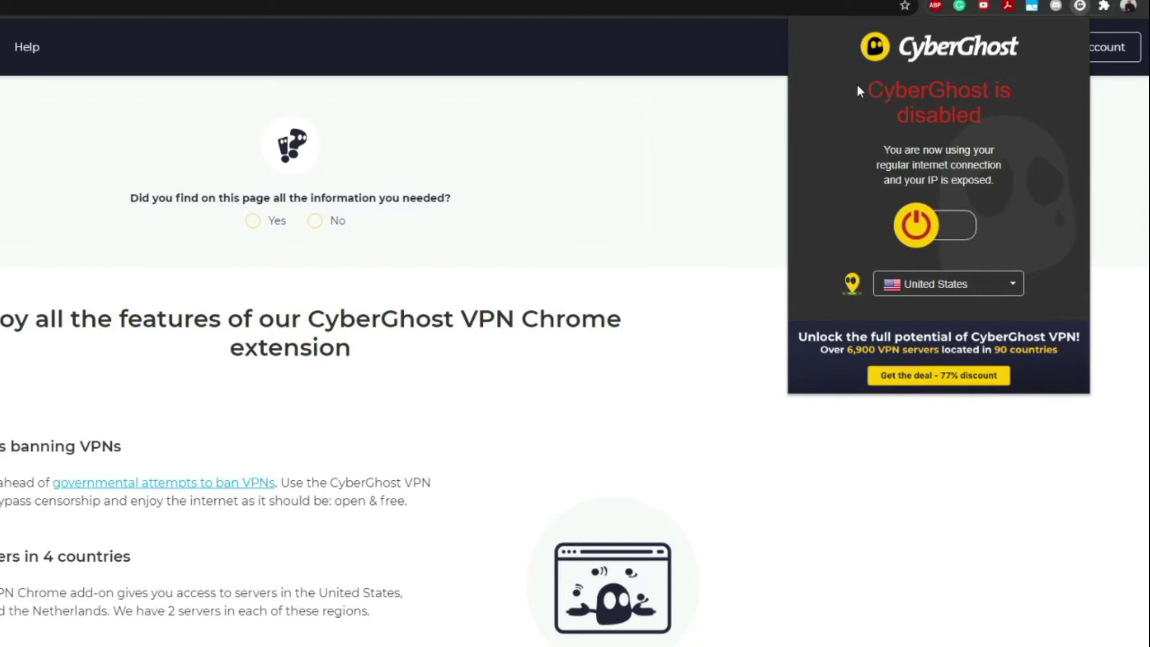
click(1006, 283)
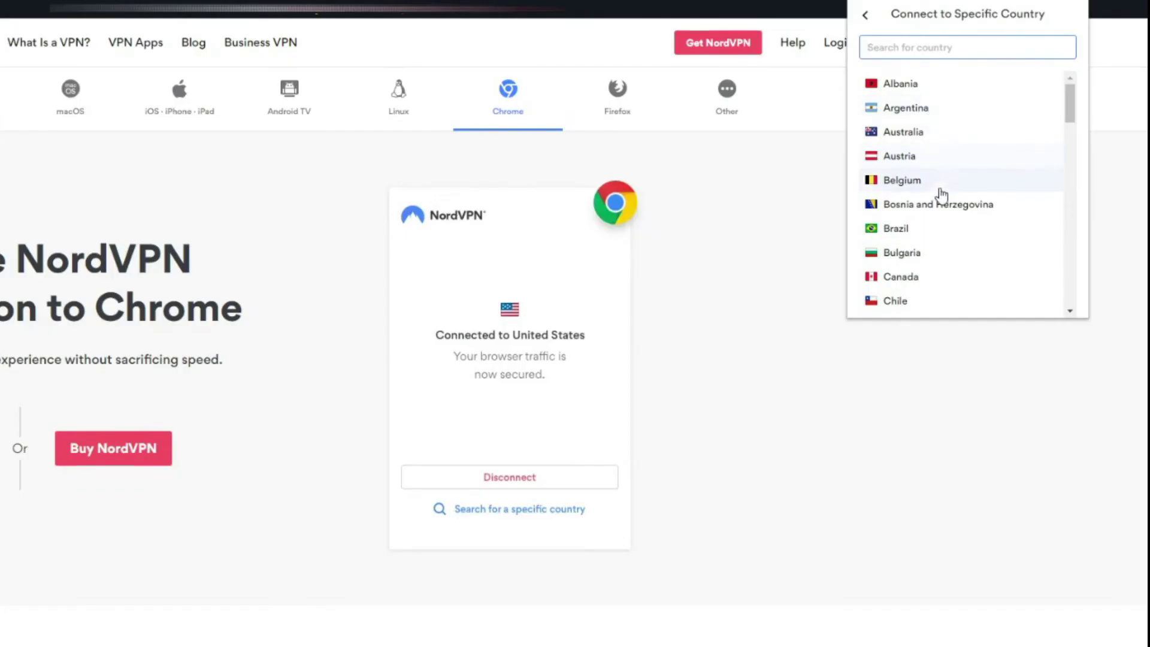
scroll(939, 194, down, 3)
scroll(935, 190, down, 3)
scroll(934, 190, down, 3)
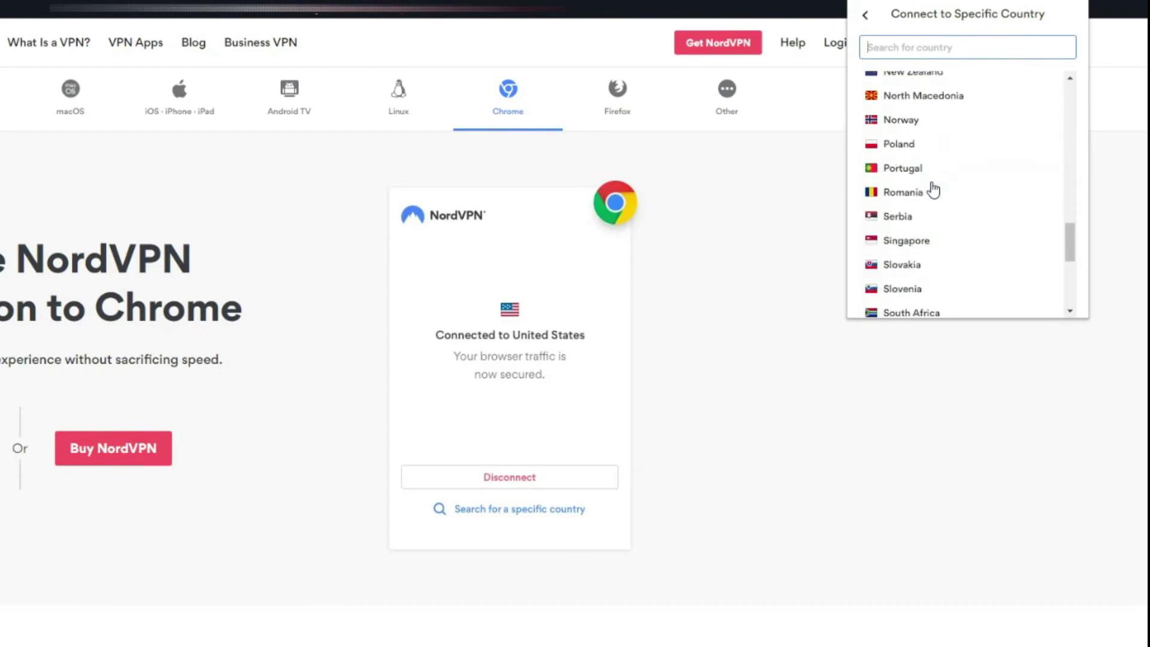
scroll(930, 187, down, 2)
scroll(927, 187, down, 2)
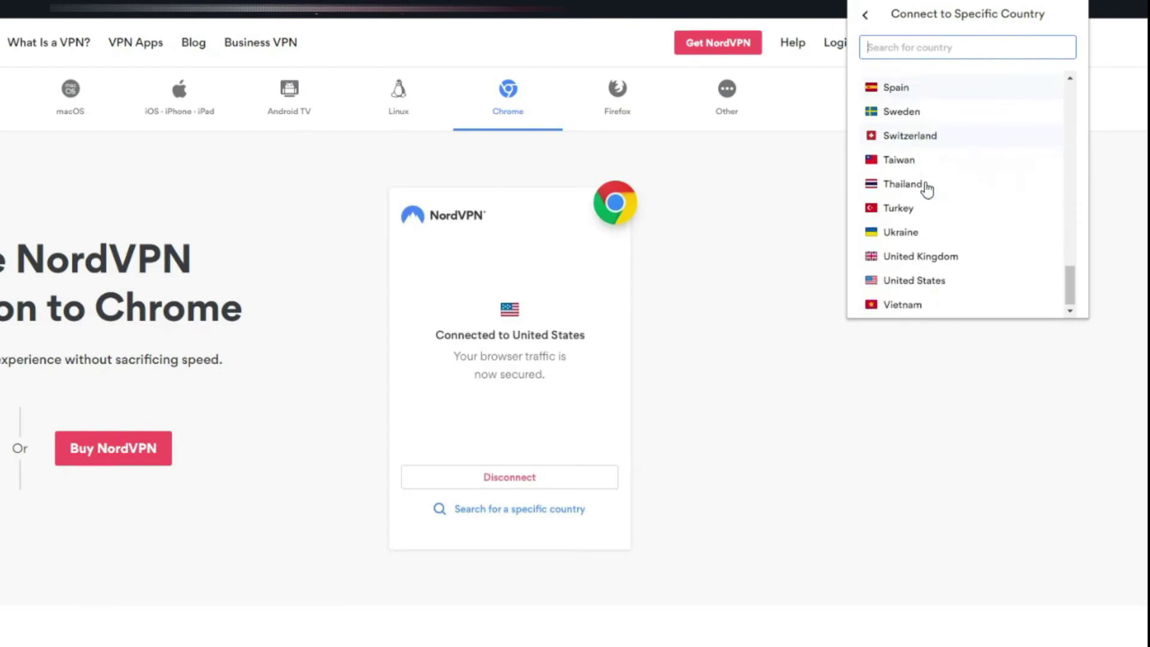
Go back from NordVPN's country list to Quick Connect, with Thailand under recent connections
click(865, 19)
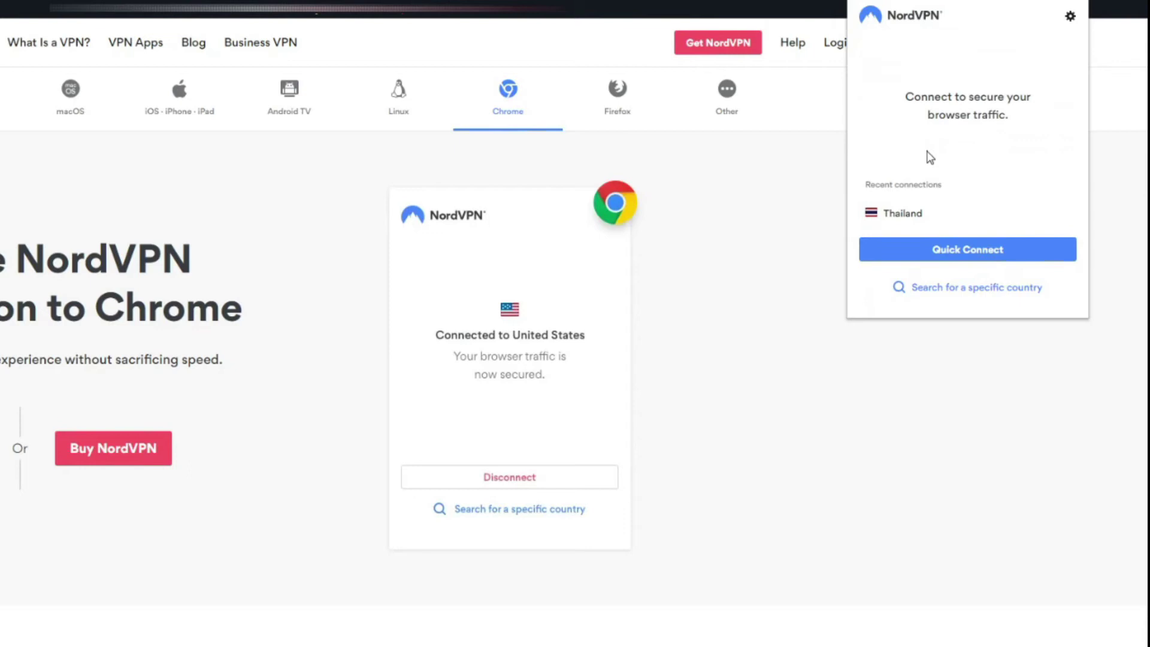